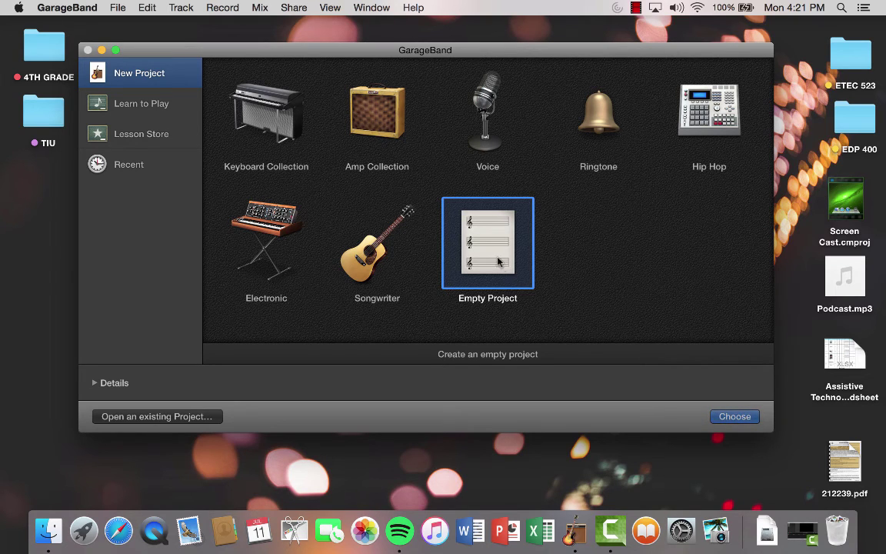
# Create an empty project with a microphone audio track that uses Input 1
pyautogui.doubleClick(447, 230)
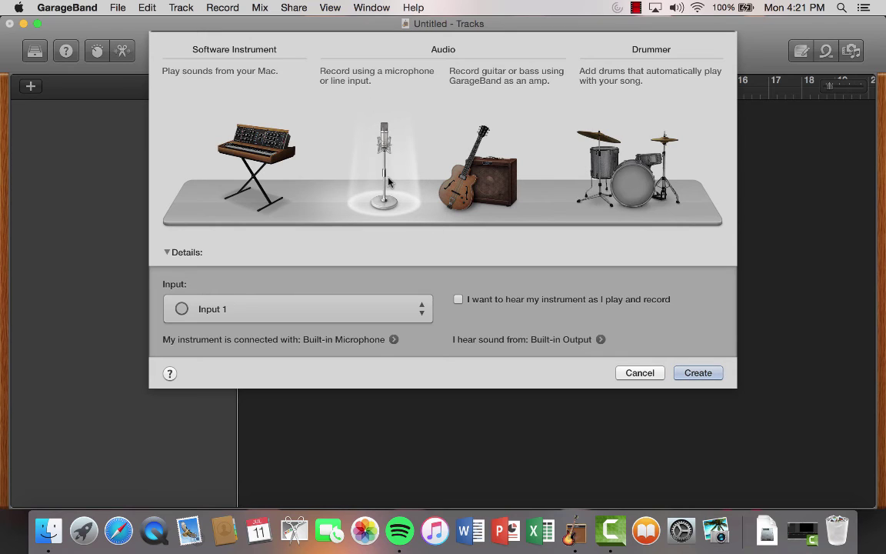
pyautogui.click(708, 373)
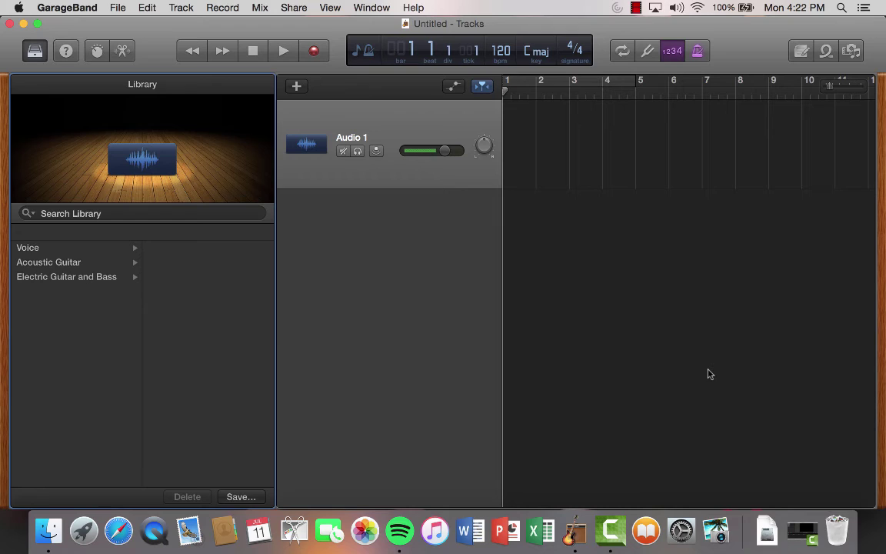
# Turn off the metronome and count-in, and switch the project display from beats to time
pyautogui.click(680, 54)
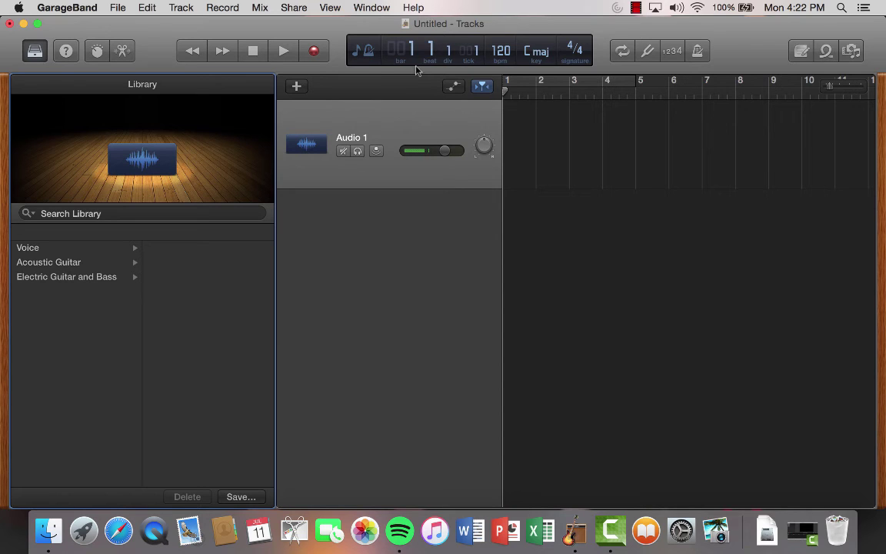
pyautogui.click(368, 53)
pyautogui.click(390, 88)
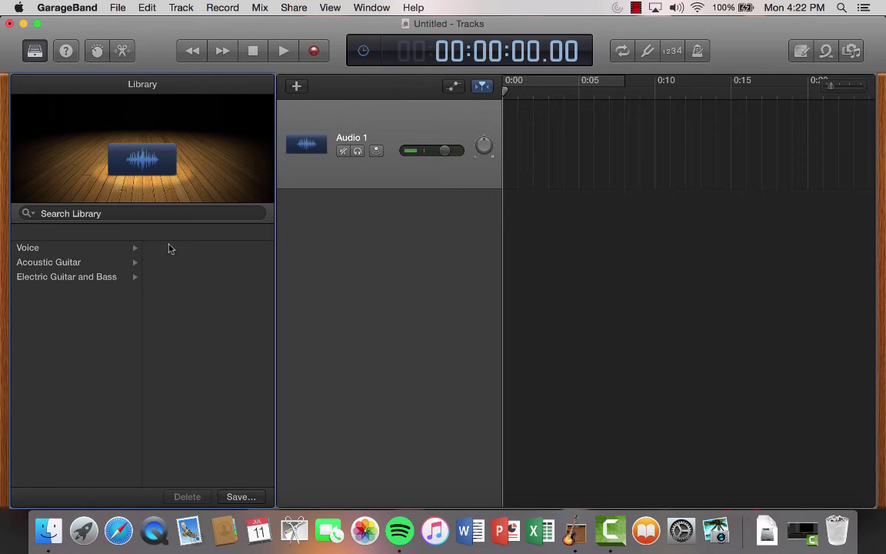
# Apply the Tracking Vocal voice preset to the audio track and record a voice clip about 12 seconds long
pyautogui.click(29, 249)
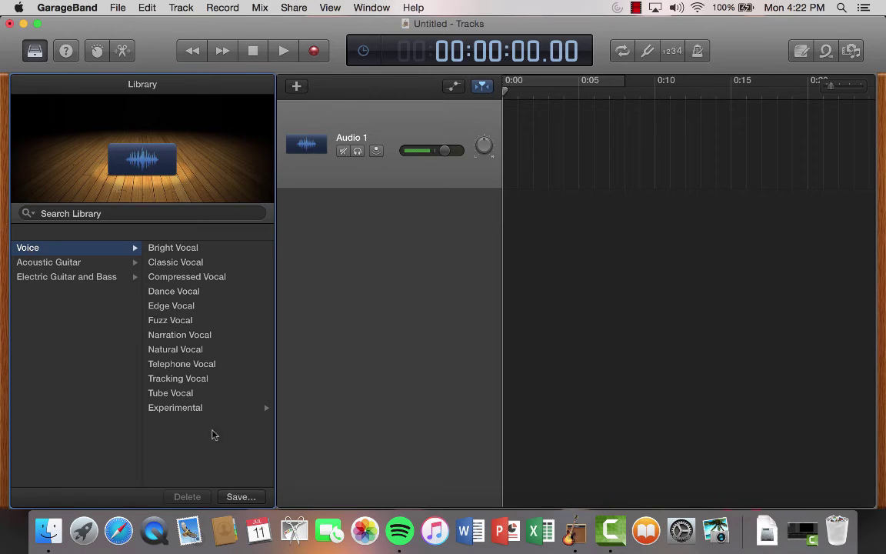
pyautogui.click(194, 381)
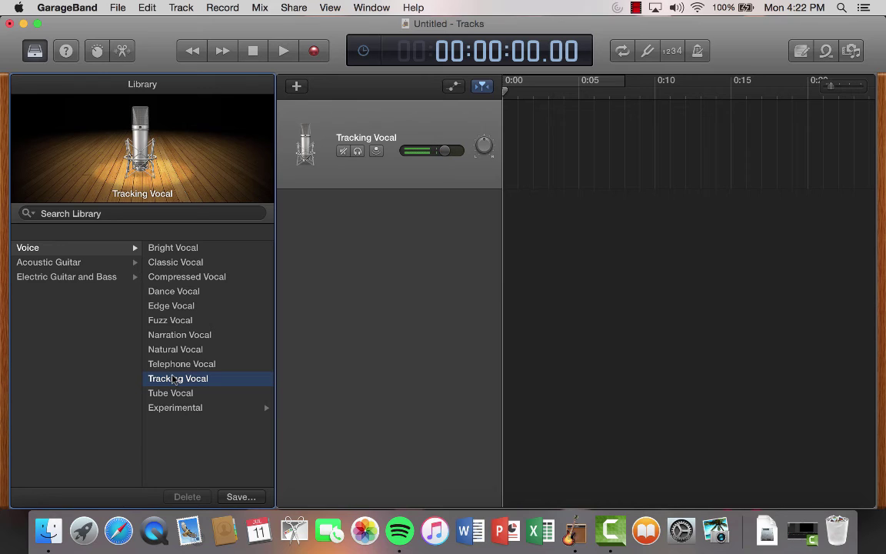
pyautogui.click(313, 52)
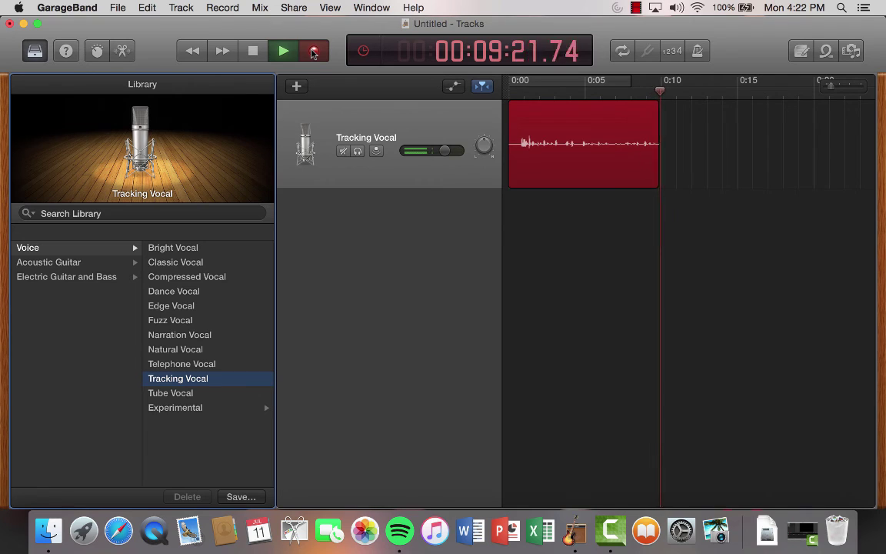
pyautogui.click(254, 53)
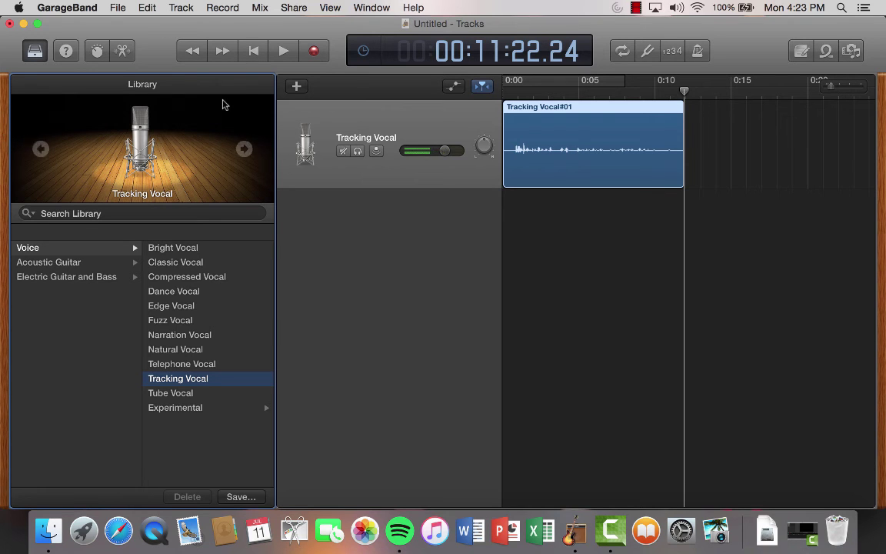
# Add a second microphone audio track and name it Intro Song
pyautogui.click(297, 87)
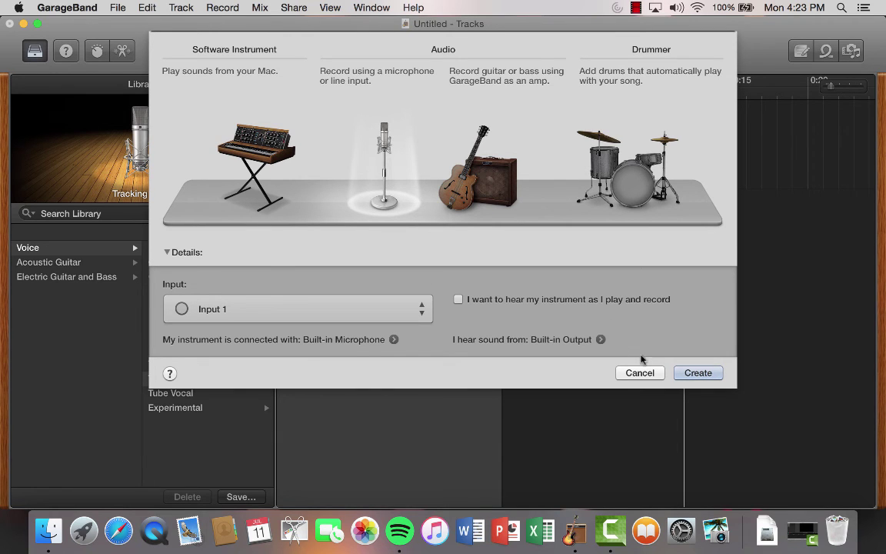
pyautogui.click(684, 373)
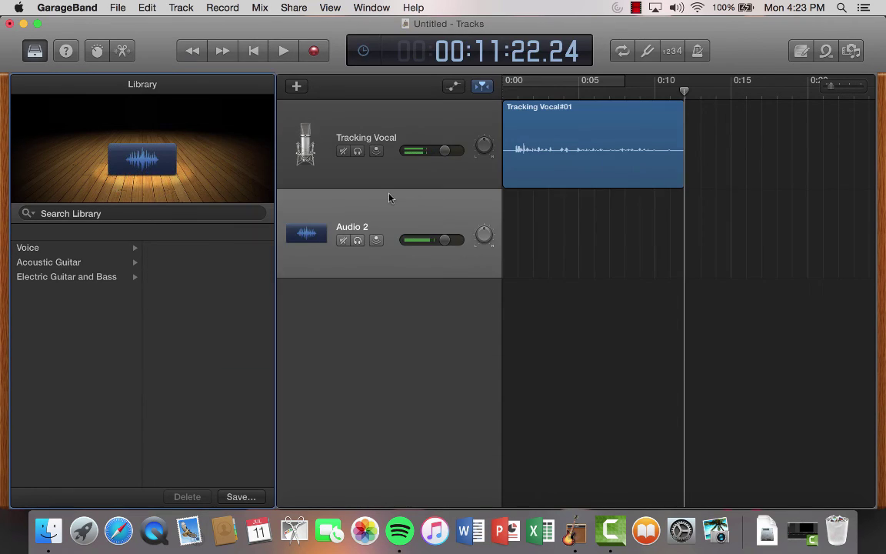
pyautogui.doubleClick(362, 228)
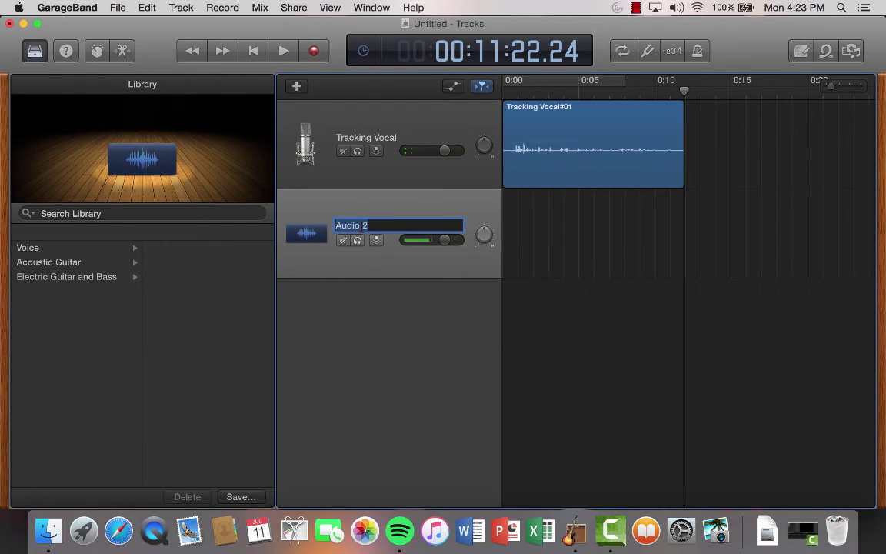
pyautogui.write('Intro Song')
pyautogui.press('Return')
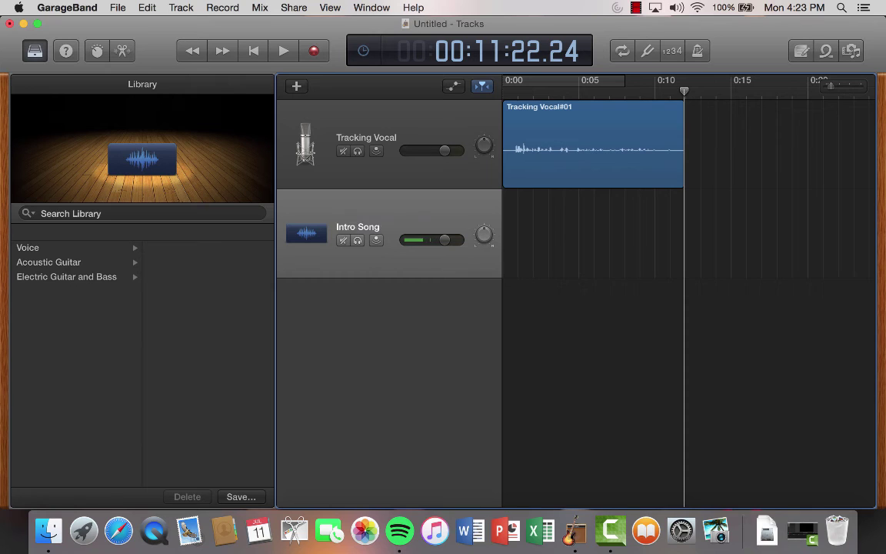
# Filter the Apple Loops by Jingles and place Classic Anthem Music on the Intro Song track, starting at 0:00
pyautogui.click(826, 51)
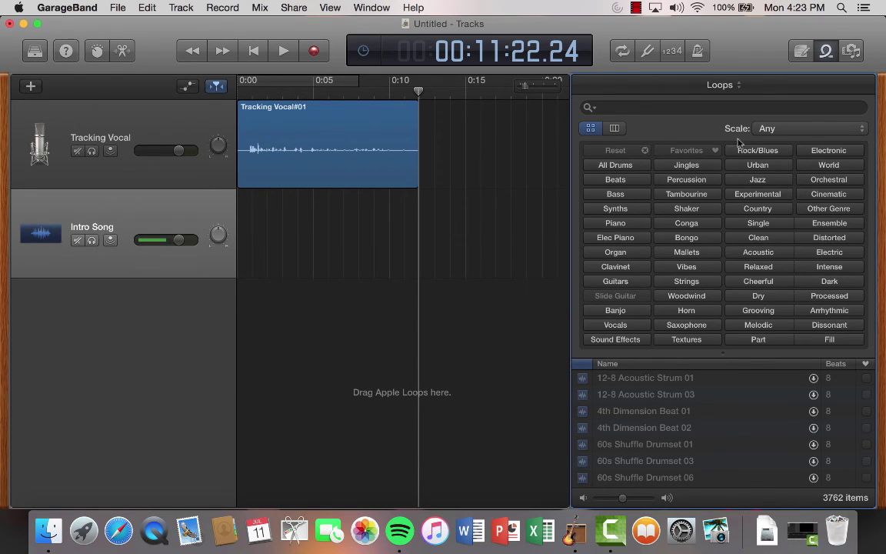
pyautogui.click(687, 166)
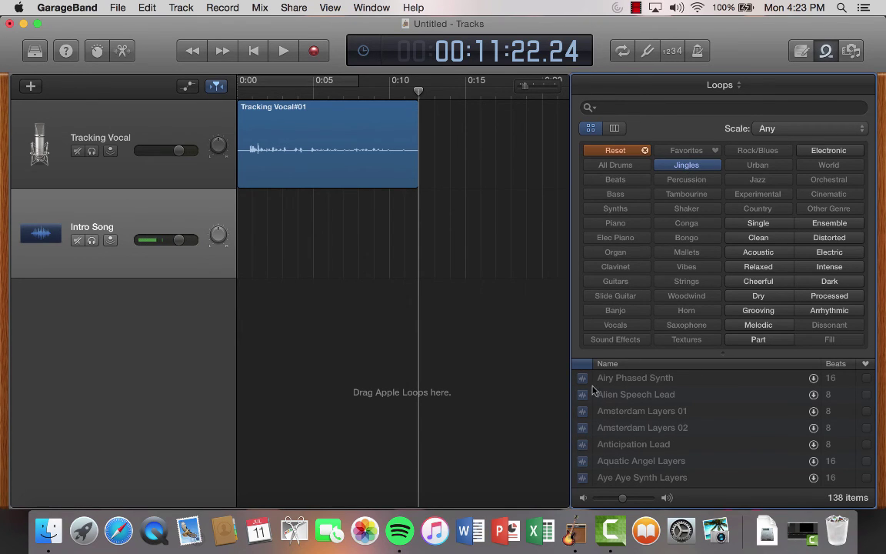
pyautogui.scroll(-5, 723, 451)
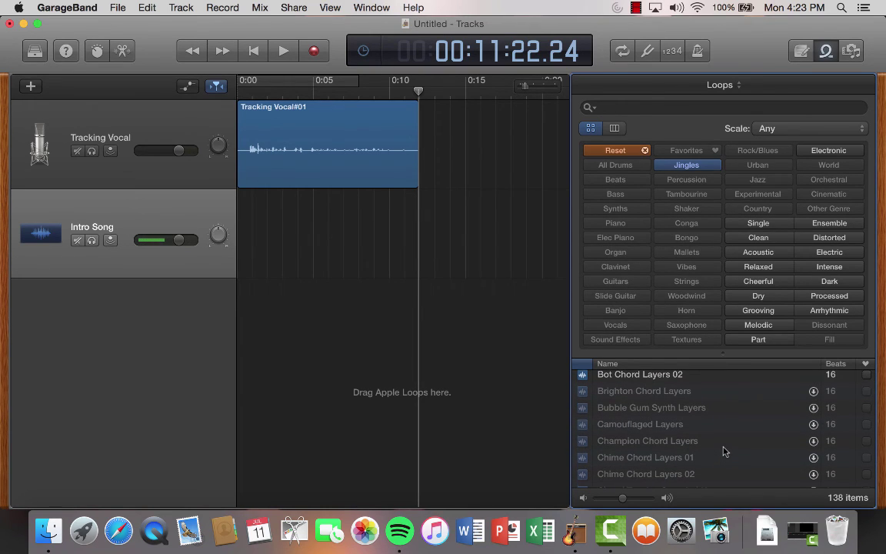
pyautogui.scroll(-3, 723, 451)
pyautogui.click(681, 405)
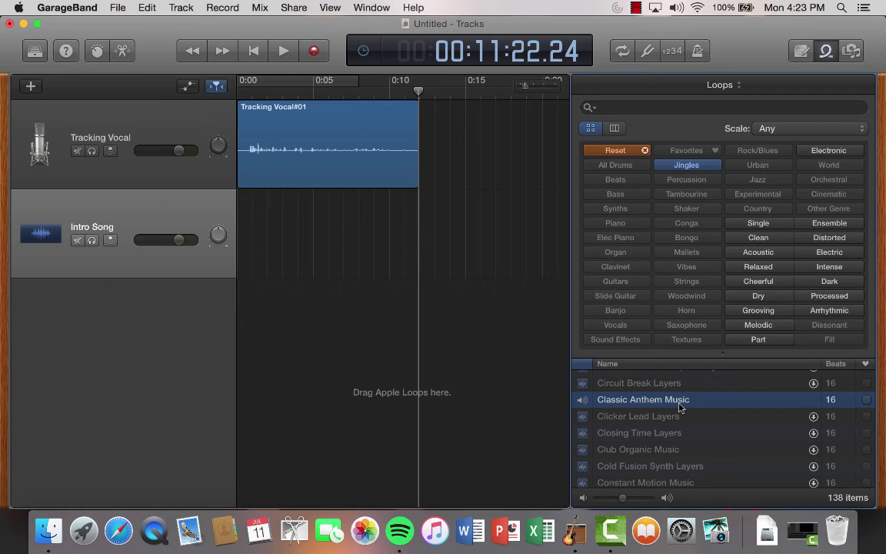
pyautogui.moveTo(679, 406); pyautogui.dragTo(286, 253)
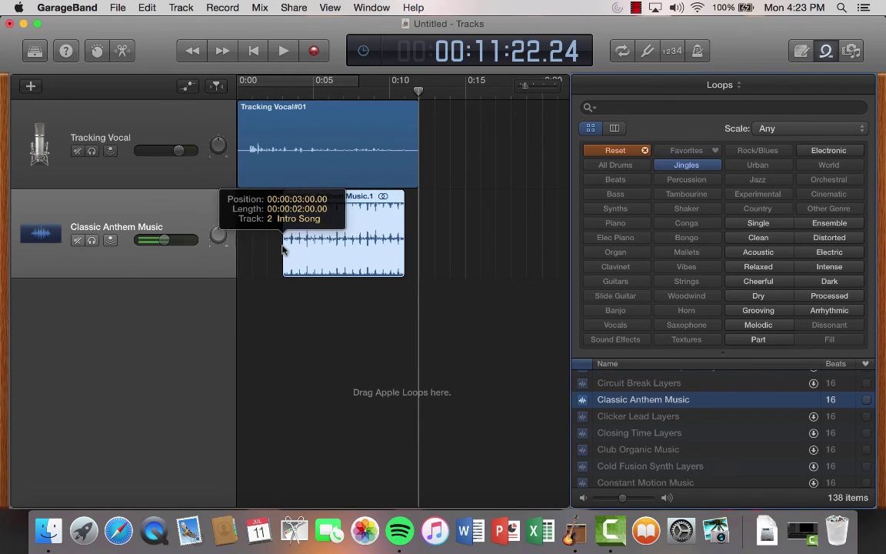
pyautogui.moveTo(346, 243); pyautogui.dragTo(271, 244)
# Move the vocal clip so it starts at about 0:07, slightly overlapping the end of the intro music
pyautogui.moveTo(371, 179); pyautogui.dragTo(481, 178)
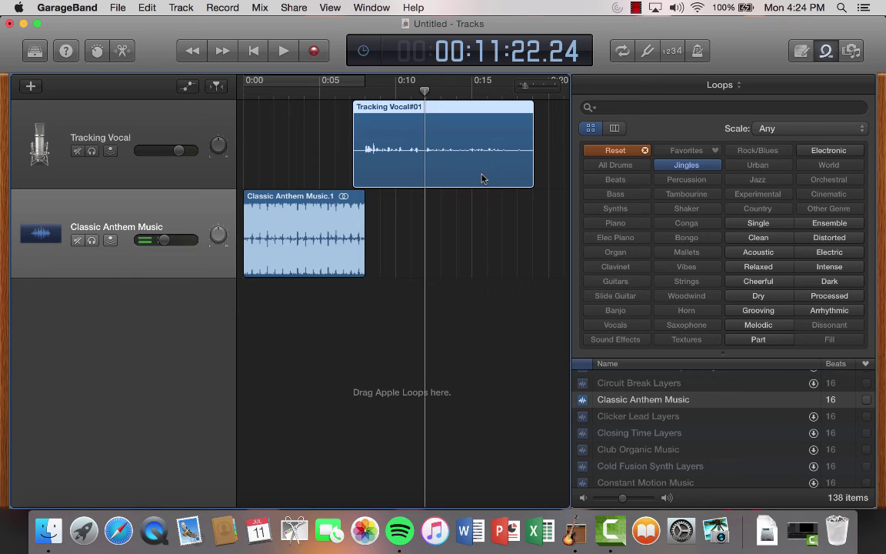
pyautogui.moveTo(381, 176); pyautogui.dragTo(376, 176)
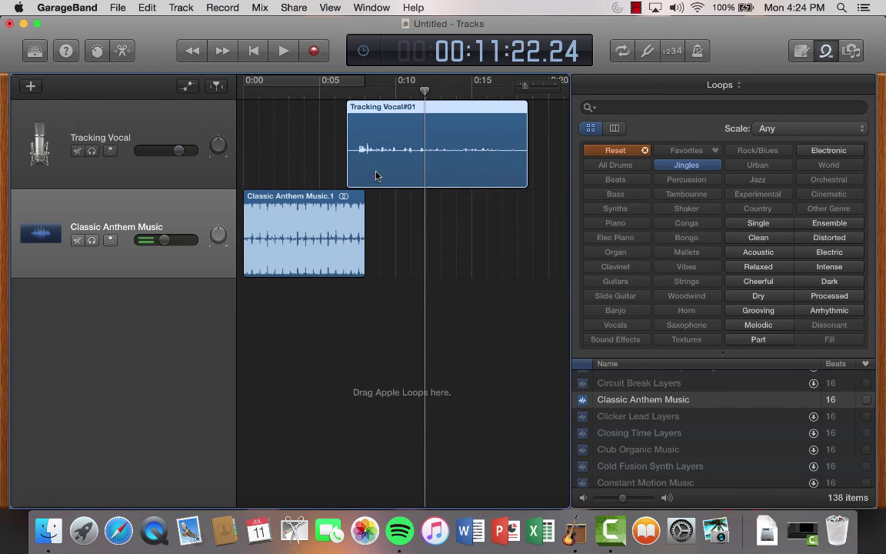
# Fade out the intro music with volume automation, from its current level at about 0:05 down to silence at about 0:07
pyautogui.click(335, 234)
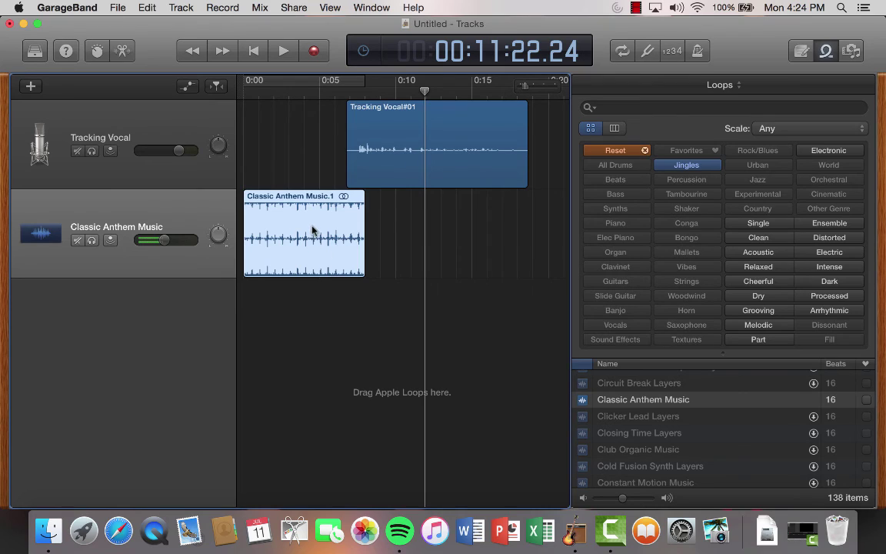
pyautogui.click(192, 86)
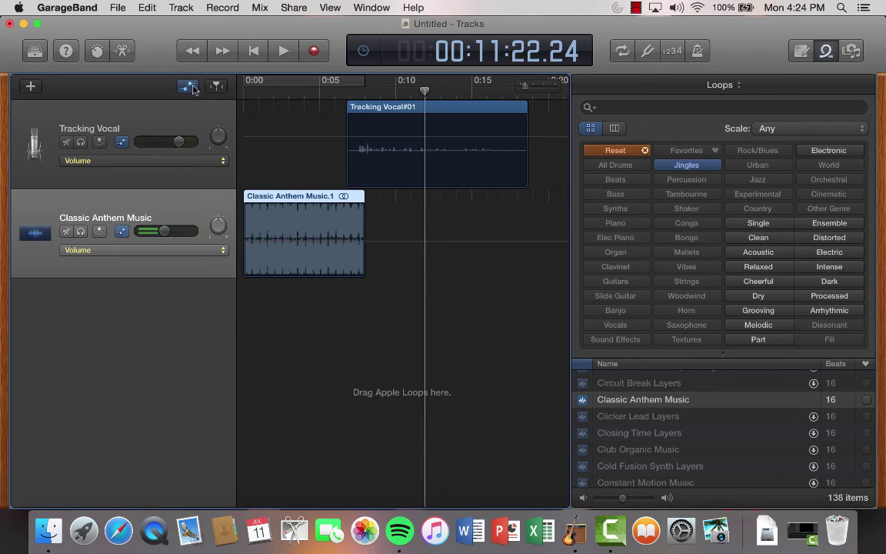
pyautogui.click(300, 241)
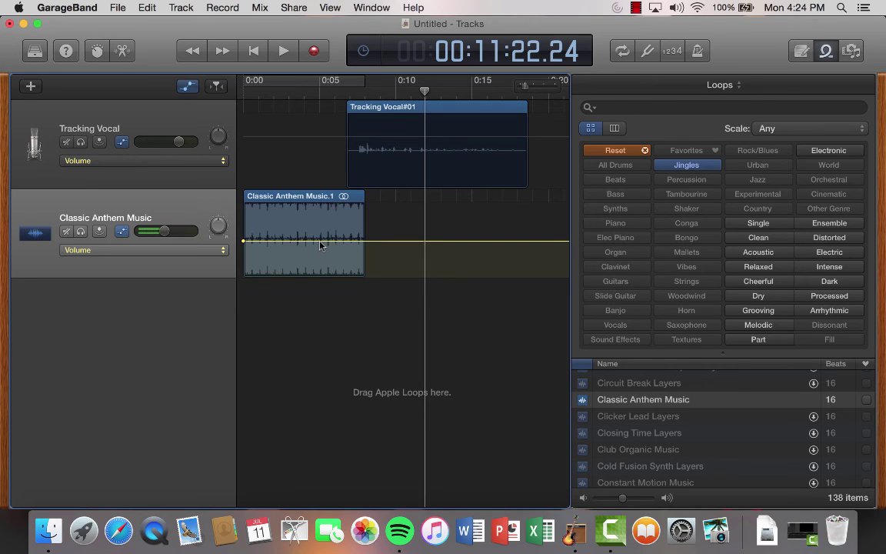
pyautogui.click(320, 241)
pyautogui.click(350, 241)
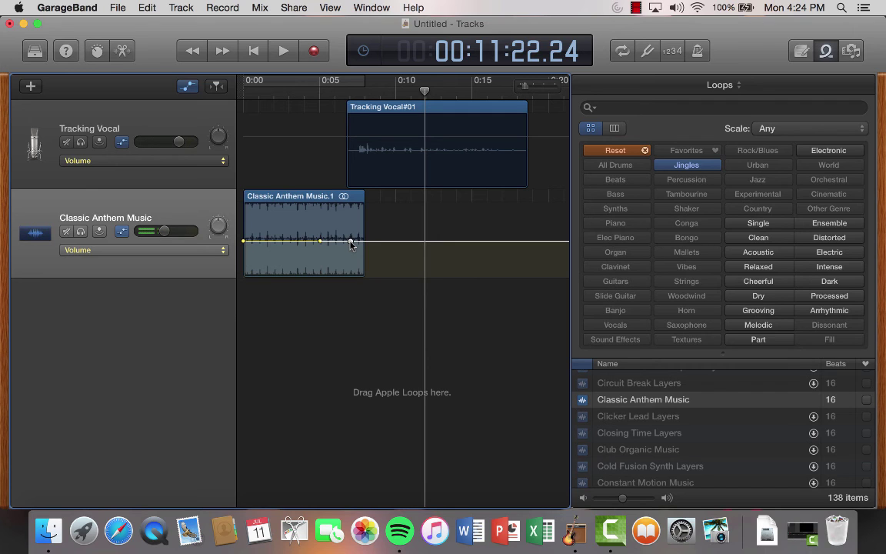
pyautogui.moveTo(350, 241); pyautogui.dragTo(354, 276)
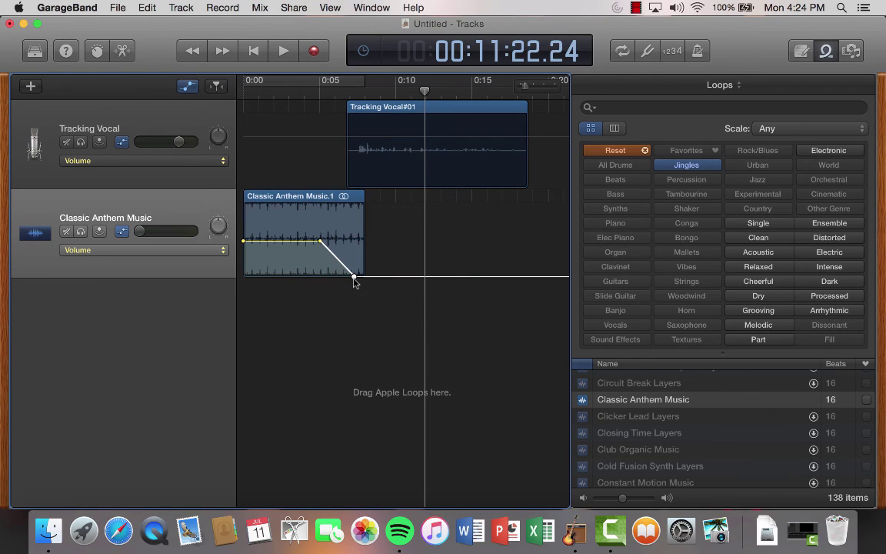
pyautogui.click(187, 86)
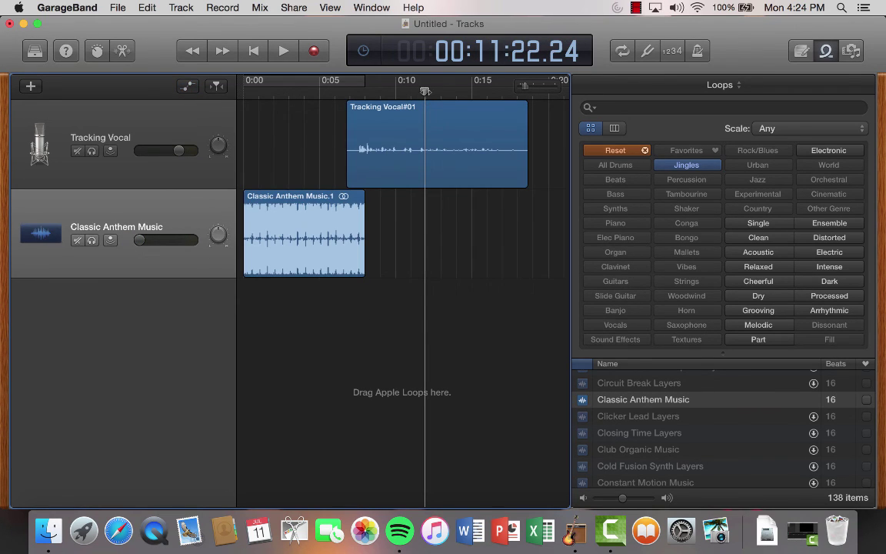
# Play the project from the beginning to check the intro fade and the vocal recording
pyautogui.moveTo(425, 90); pyautogui.dragTo(243, 90)
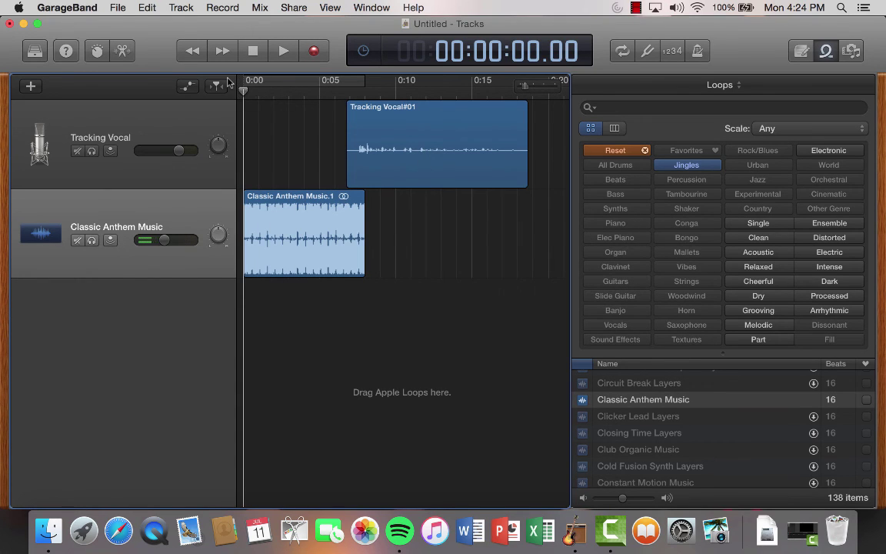
pyautogui.press('space')
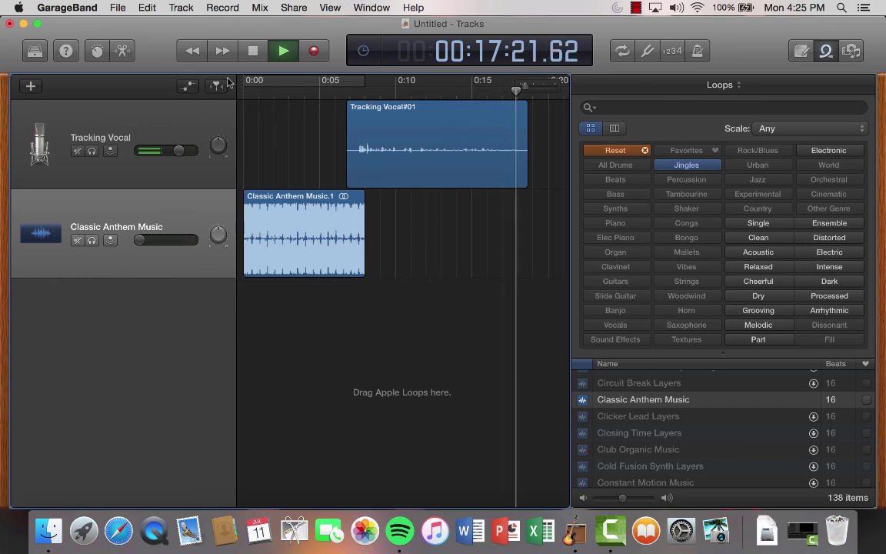
pyautogui.press('space')
# Add a third microphone audio track and name it Exit Song
pyautogui.hscroll(2, 519, 219)
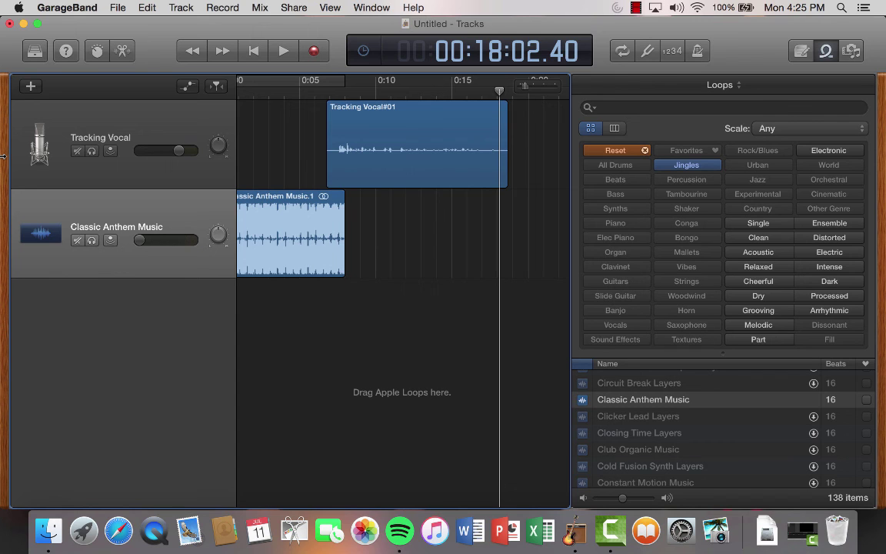
pyautogui.click(30, 87)
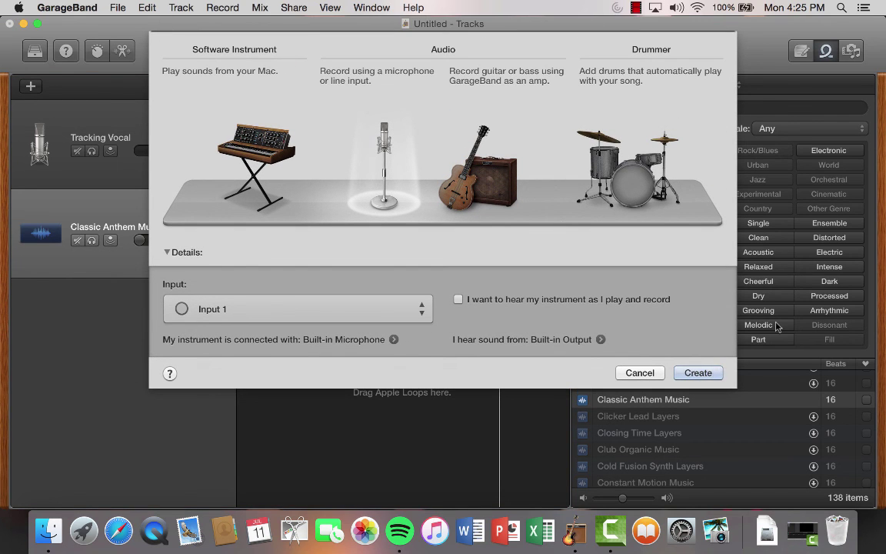
pyautogui.click(697, 373)
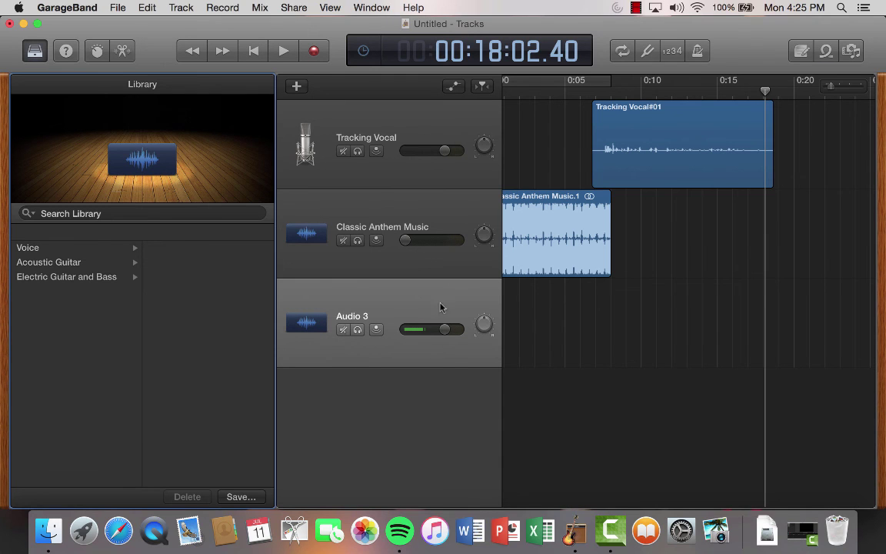
pyautogui.doubleClick(354, 316)
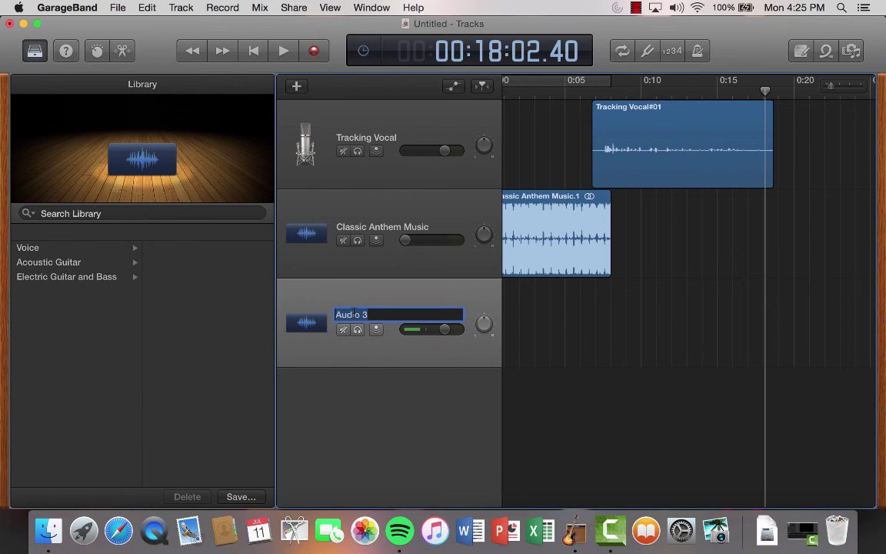
pyautogui.write('Exit Song')
pyautogui.press('Return')
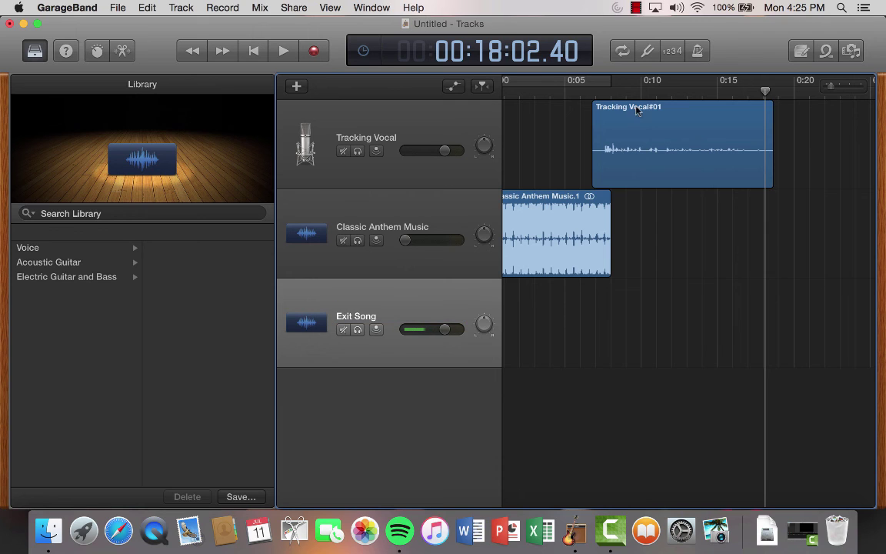
# Place the Classic Anthem Music loop on the exit song track at about 0:17, overlapping the end of the vocal clip
pyautogui.click(826, 53)
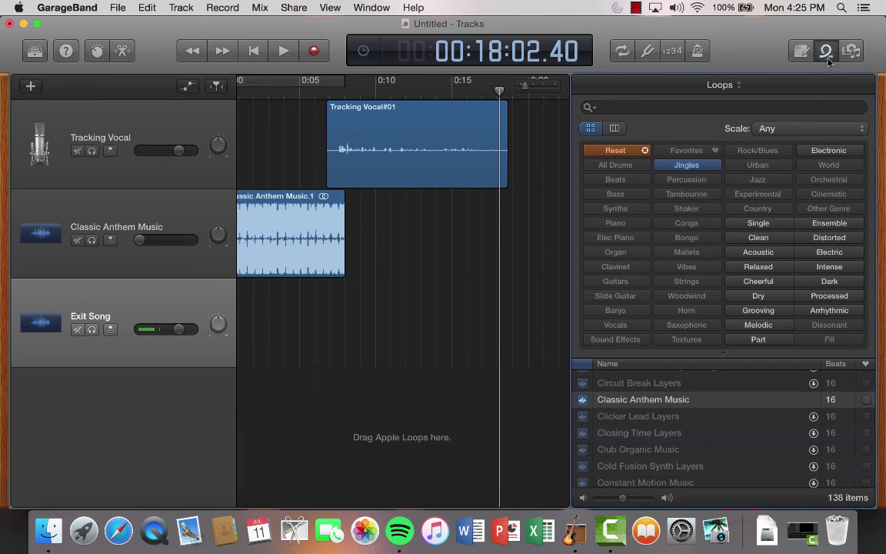
pyautogui.moveTo(666, 400); pyautogui.dragTo(503, 232)
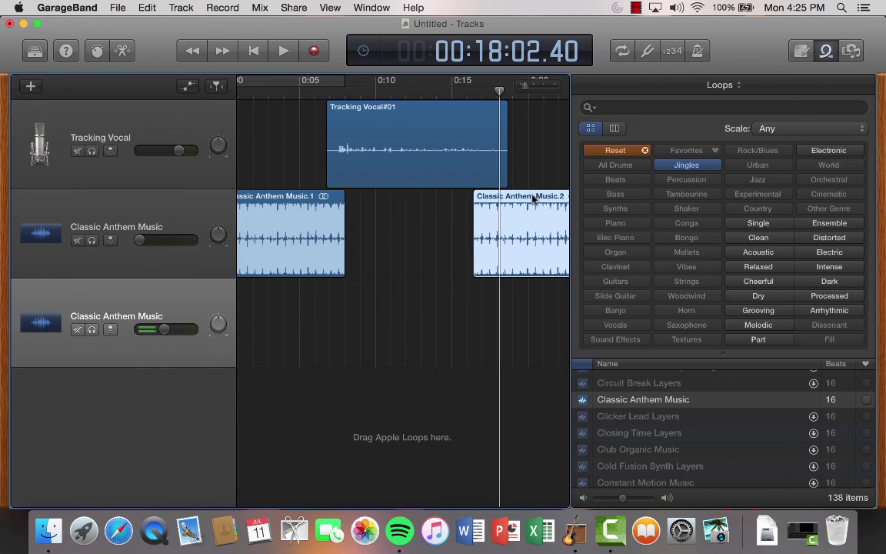
pyautogui.moveTo(533, 199); pyautogui.dragTo(545, 288)
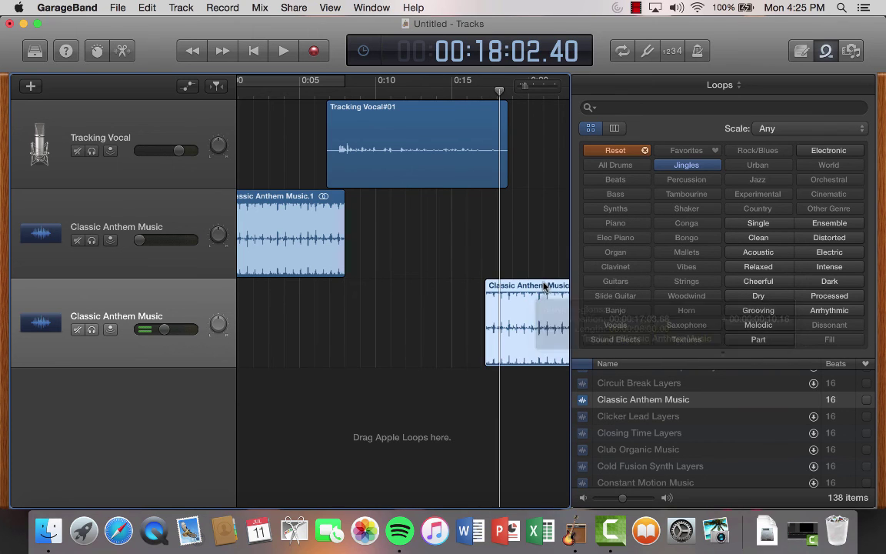
# Fade in the exit song with volume automation, from silence at about 0:18.5 up to its current level at about 0:20.5
pyautogui.click(193, 90)
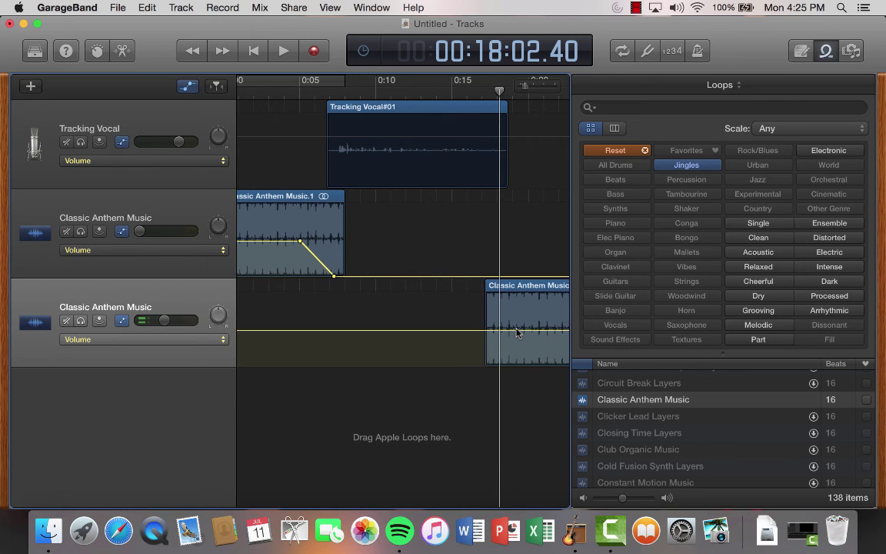
pyautogui.hscroll(5, 477, 329)
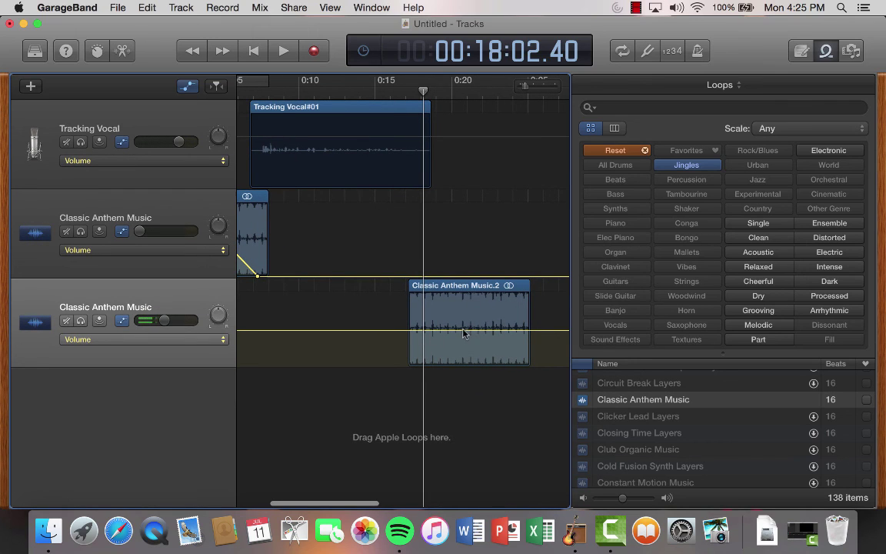
pyautogui.click(460, 331)
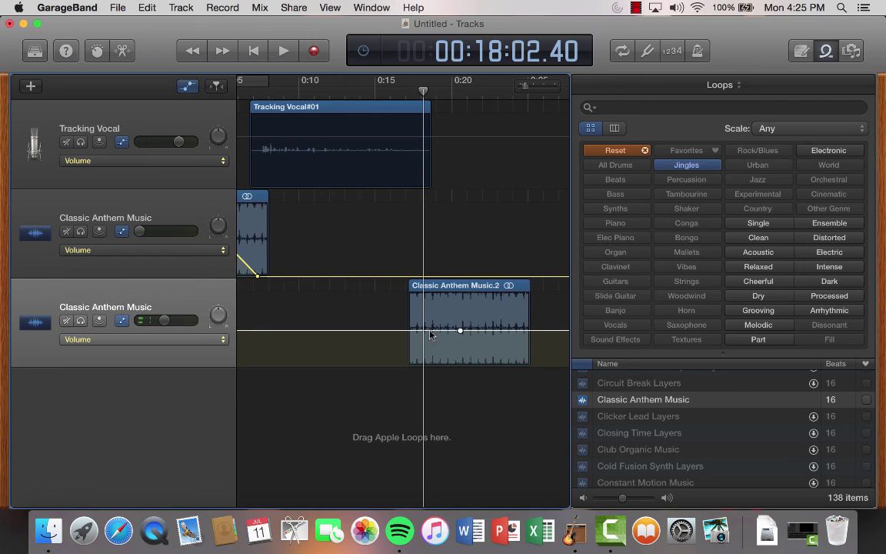
pyautogui.click(430, 331)
pyautogui.moveTo(430, 332); pyautogui.dragTo(419, 370)
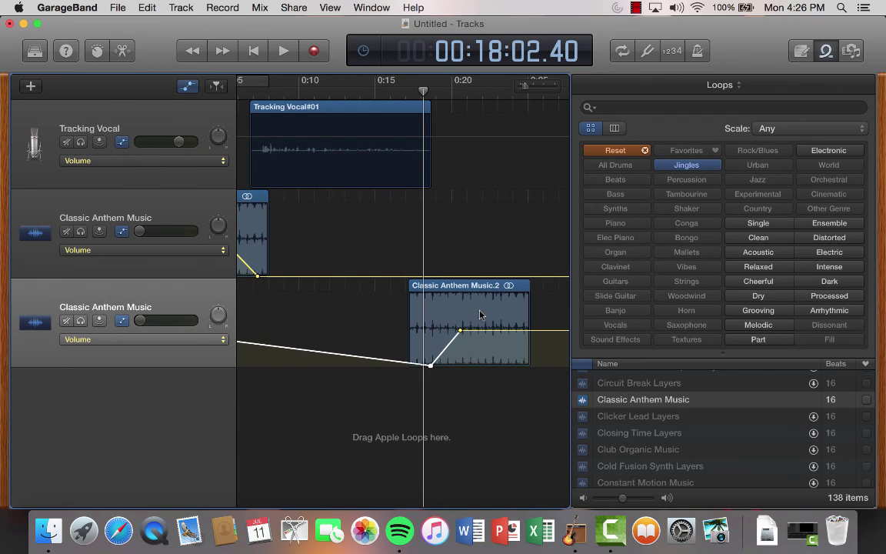
pyautogui.click(187, 85)
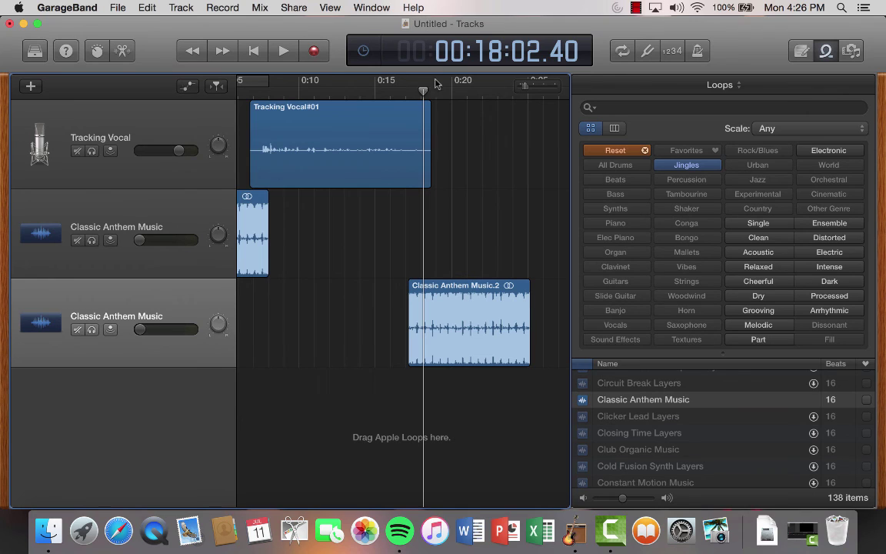
# Play the whole project from the beginning to check the intro fade, the vocal and the exit song's fade-in
pyautogui.press('Return')
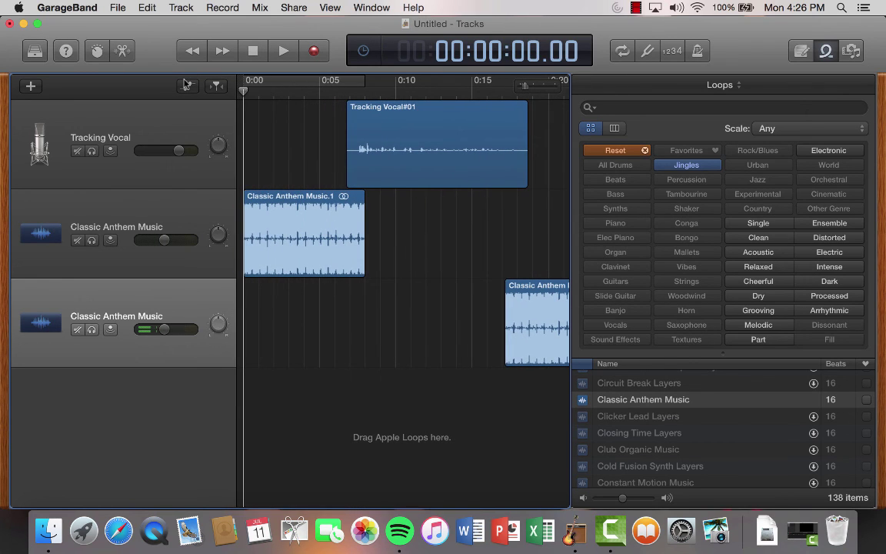
pyautogui.press('space')
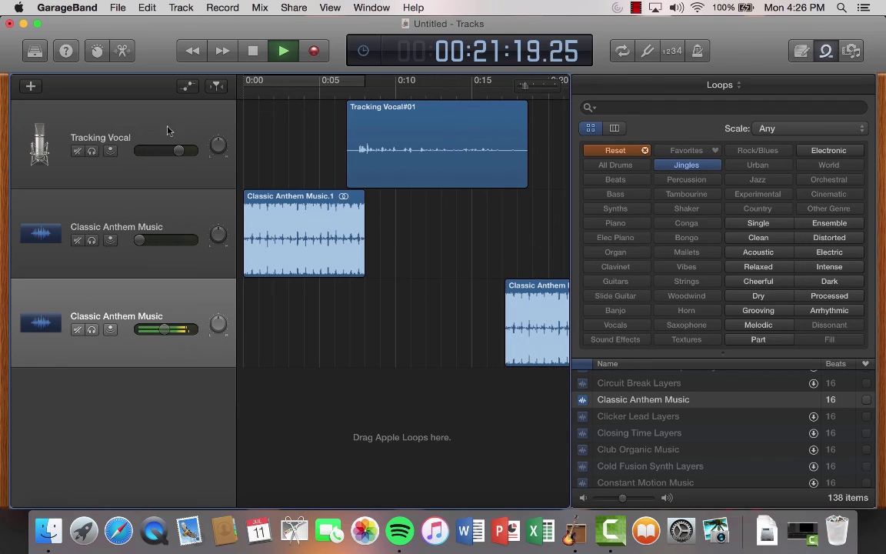
pyautogui.hscroll(5, 399, 281)
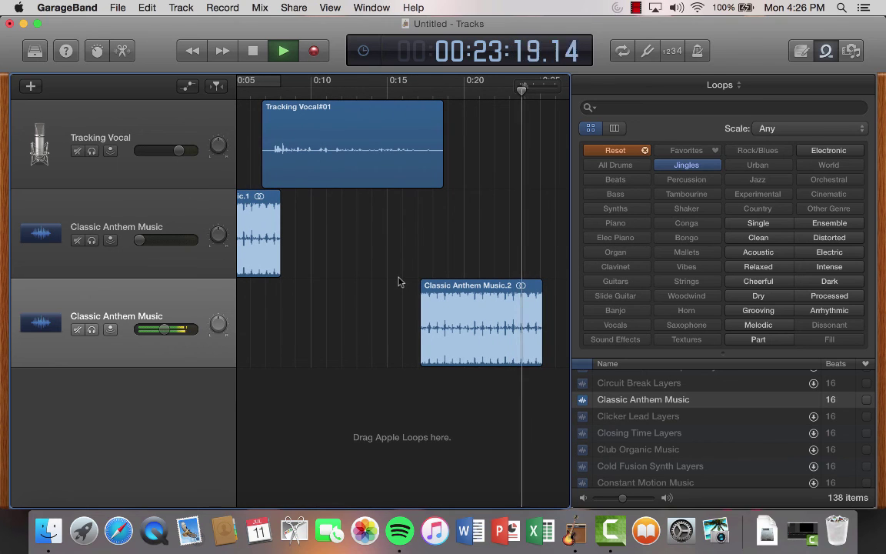
pyautogui.press('space')
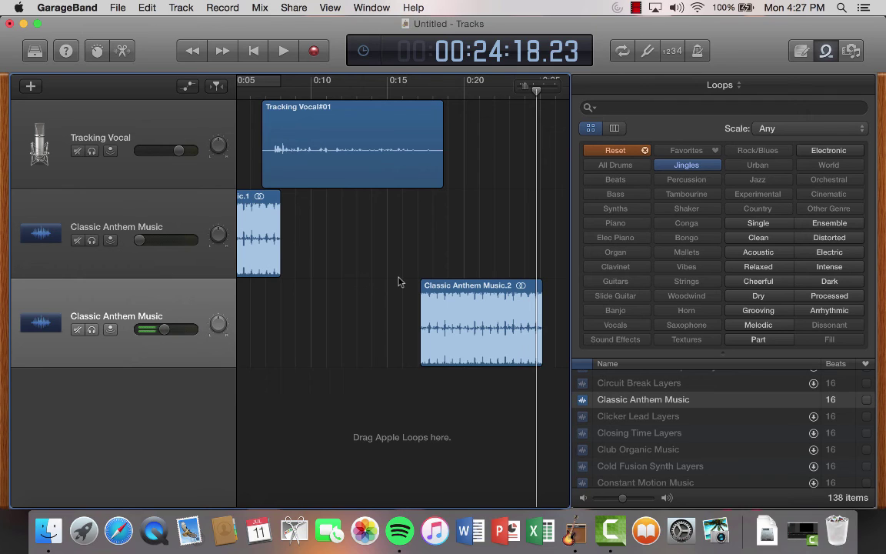
# Export the song to the Desktop as a high-quality (192 kBit/s) MP3 named Podcast Example
pyautogui.click(297, 9)
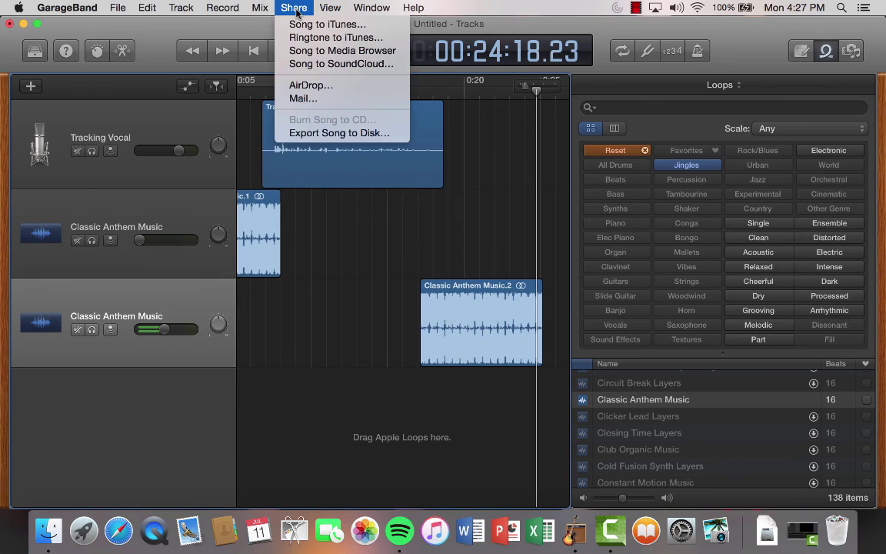
pyautogui.click(346, 135)
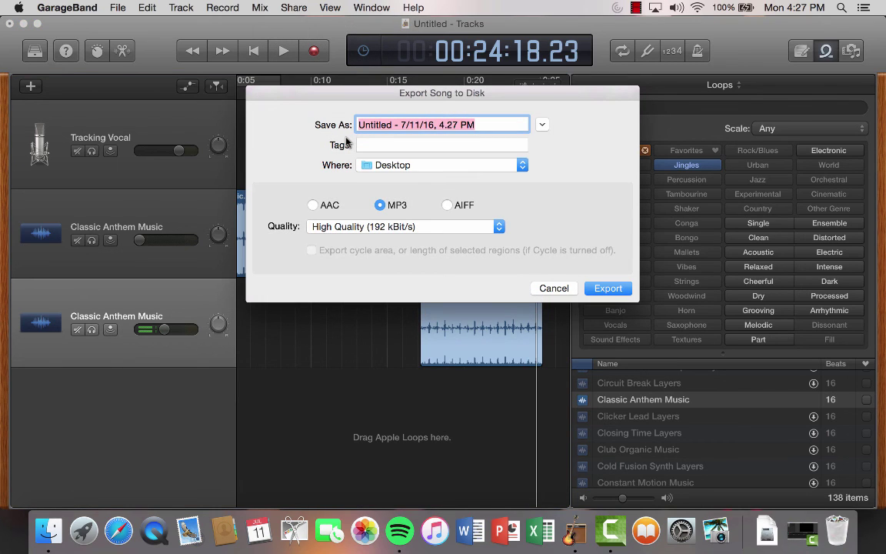
pyautogui.write('Podcas')
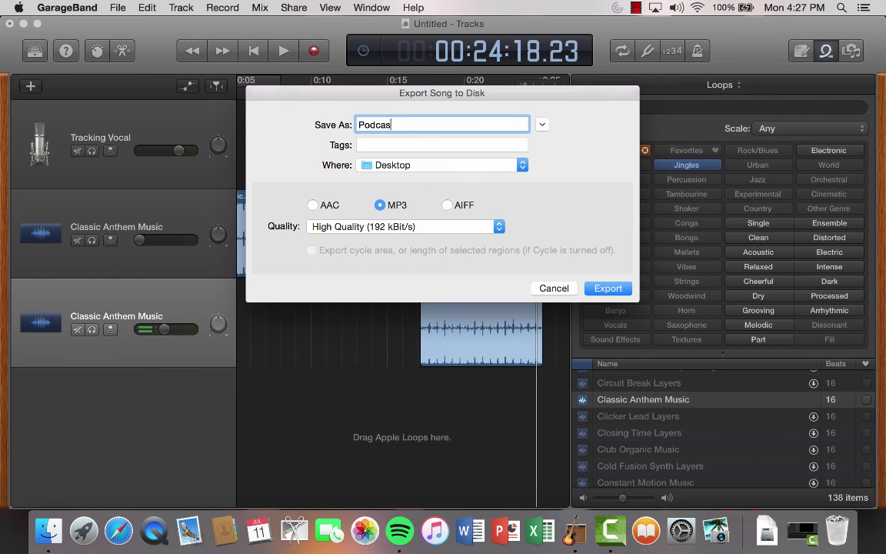
pyautogui.write('t Example')
pyautogui.click(610, 288)
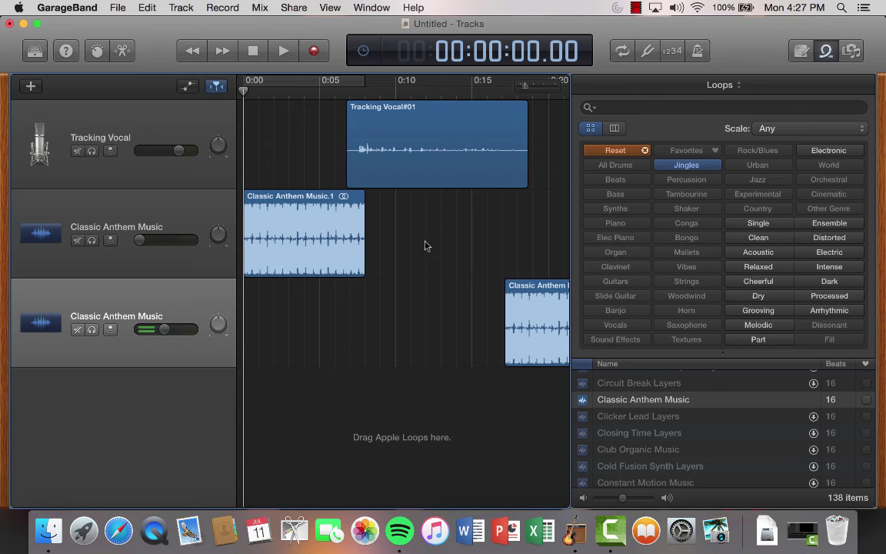
# Minimize the project window and look for the exported MP3 on the desktop
pyautogui.click(24, 25)
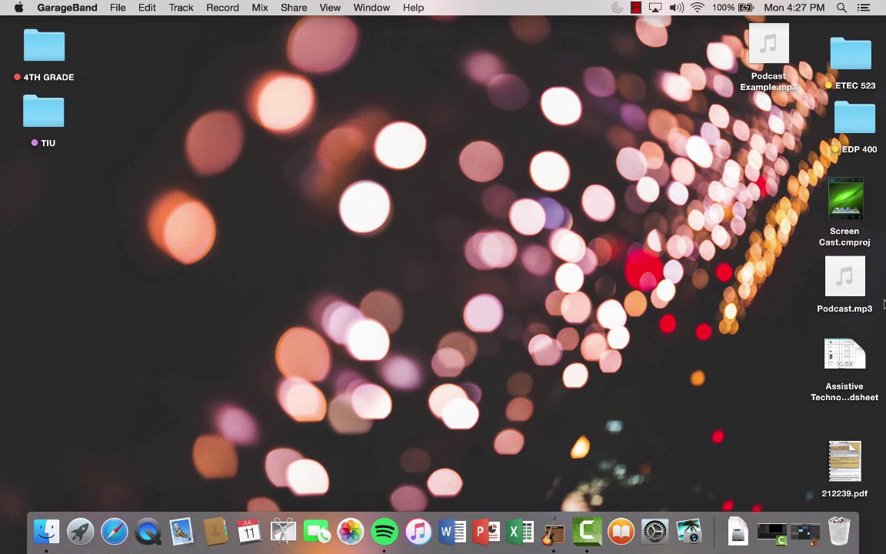
pyautogui.moveTo(855, 296)
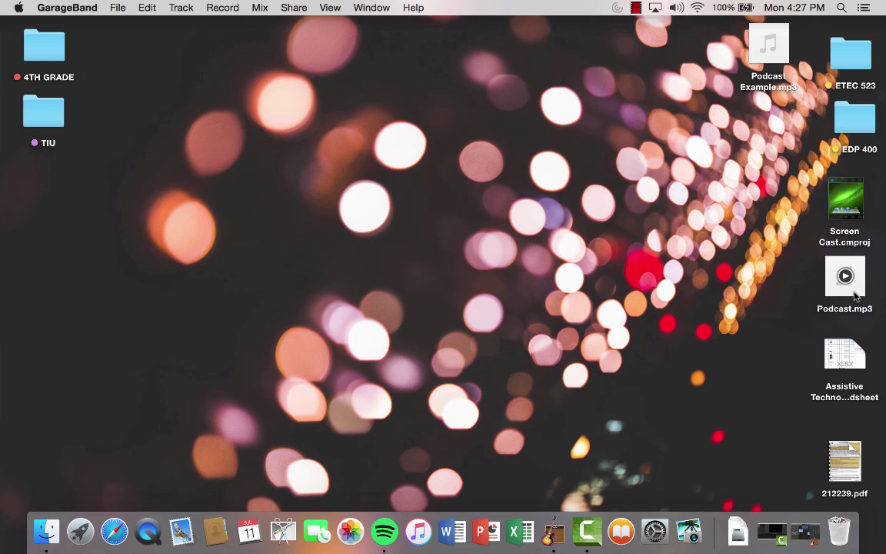